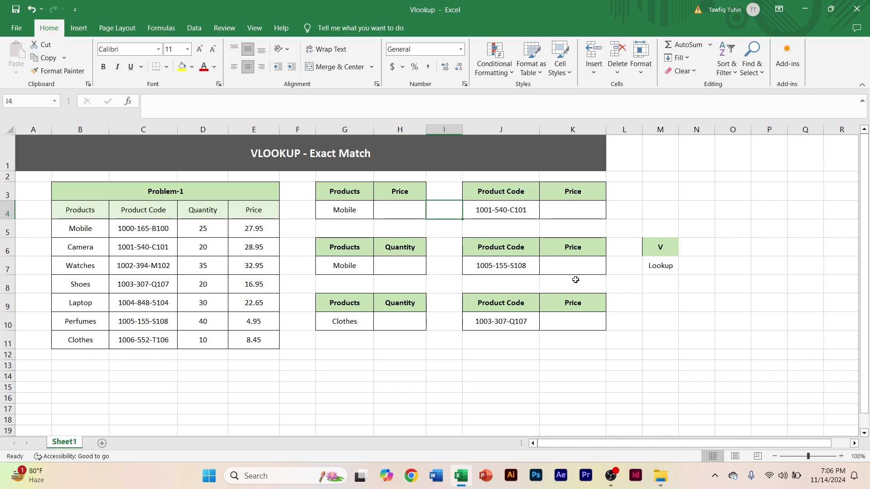
Step: Clear the contents of cells M5:M7, removing the V and Lookup notes beside the tables
{"action": "left_click", "coordinate": [661, 248]}
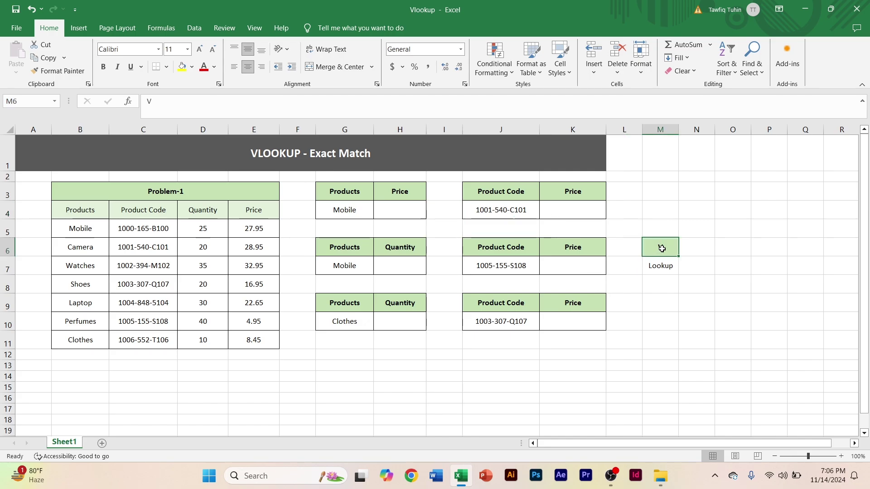
{"action": "left_click", "coordinate": [666, 270]}
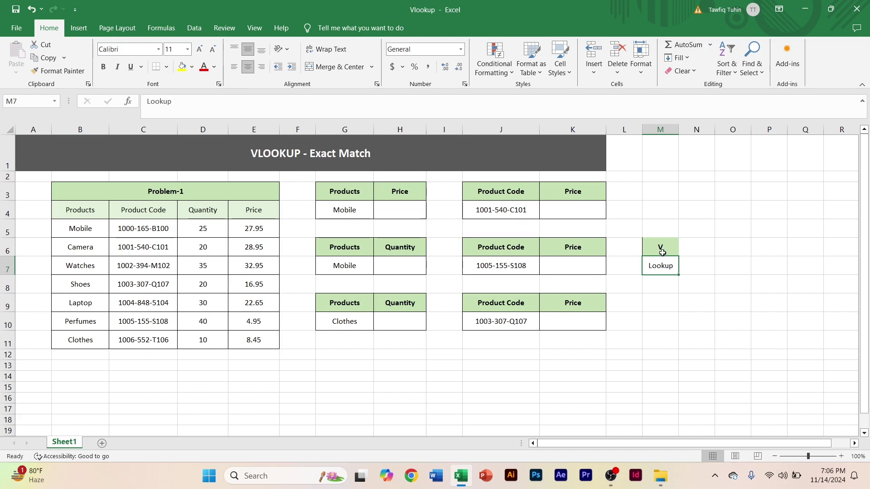
{"action": "left_click", "coordinate": [661, 251]}
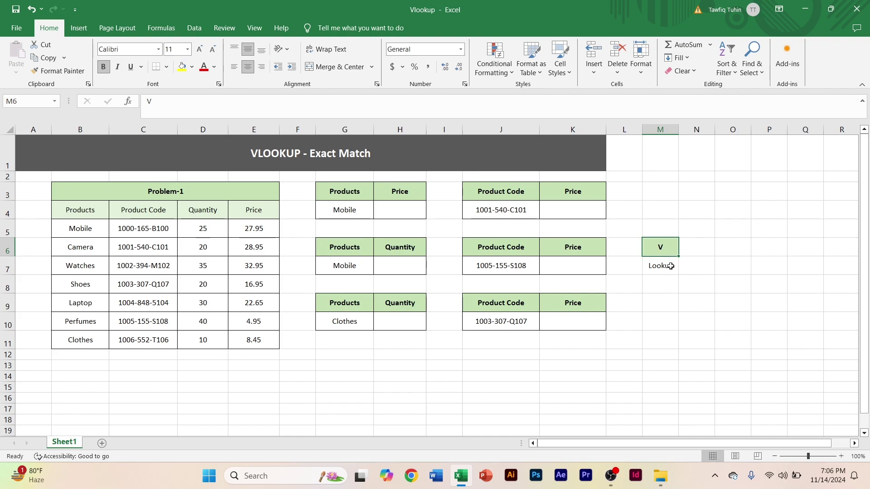
{"action": "left_click", "coordinate": [671, 266]}
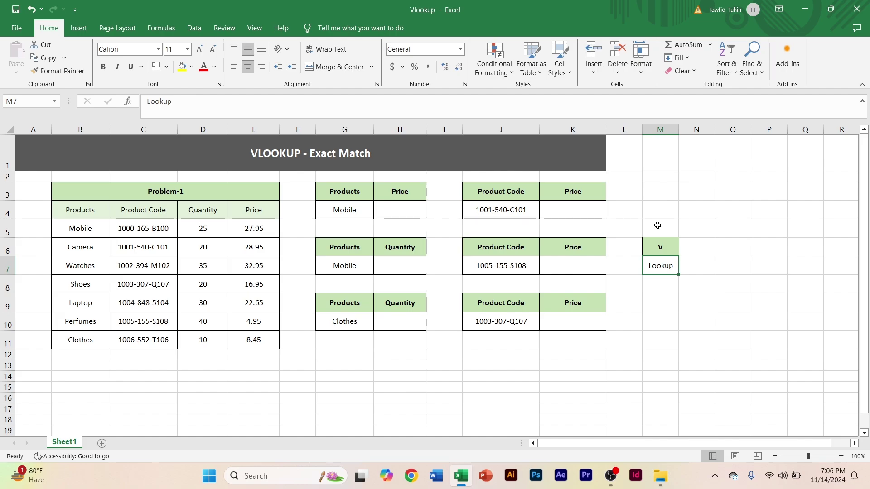
{"action": "left_click_drag", "start_coordinate": [657, 224], "coordinate": [665, 275]}
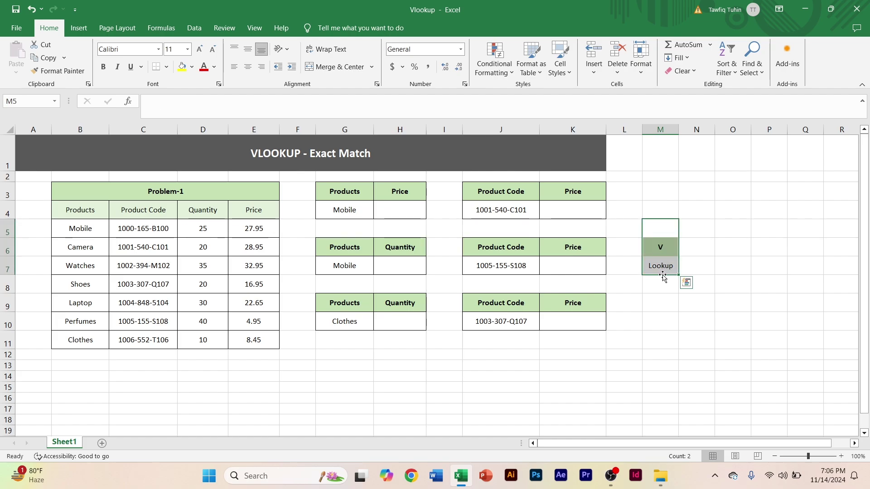
{"action": "key", "text": "Delete"}
Step: Examine the Problem-1 table and its Products, Product Code, Quantity and Price headers
{"action": "left_click", "coordinate": [122, 218]}
{"action": "left_click", "coordinate": [93, 209]}
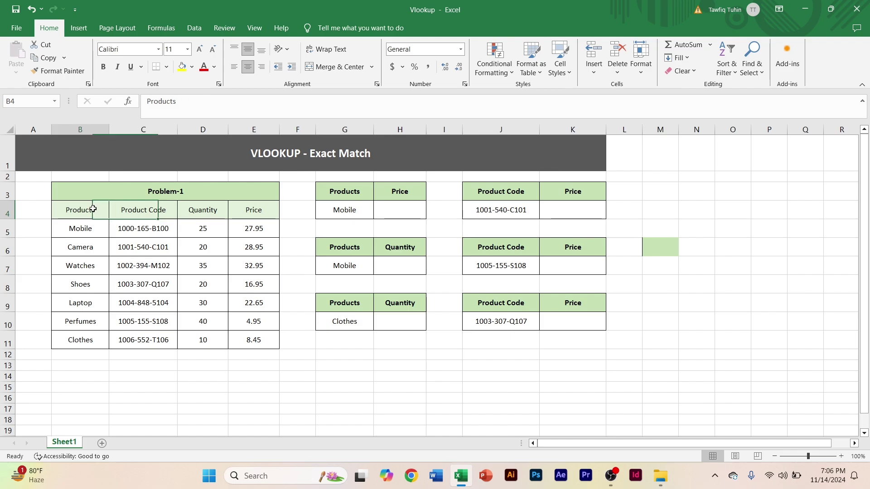
{"action": "left_click", "coordinate": [117, 197]}
{"action": "left_click", "coordinate": [90, 212]}
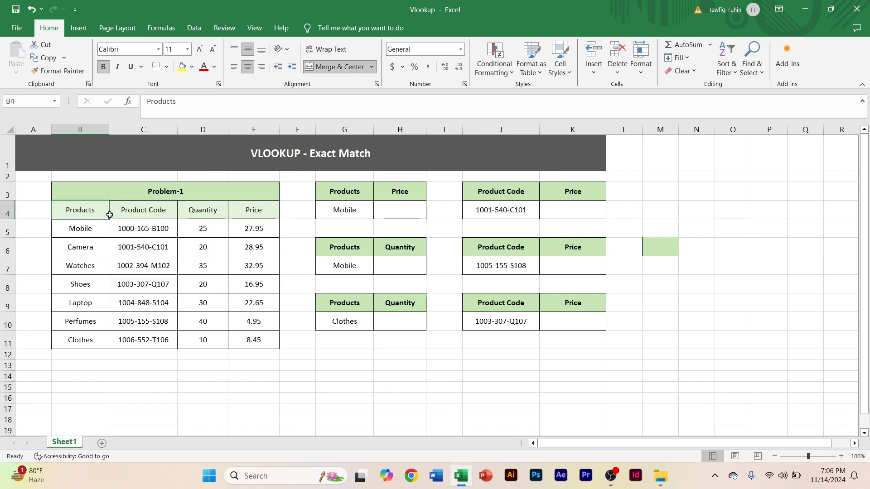
{"action": "left_click_drag", "start_coordinate": [110, 215], "coordinate": [252, 338]}
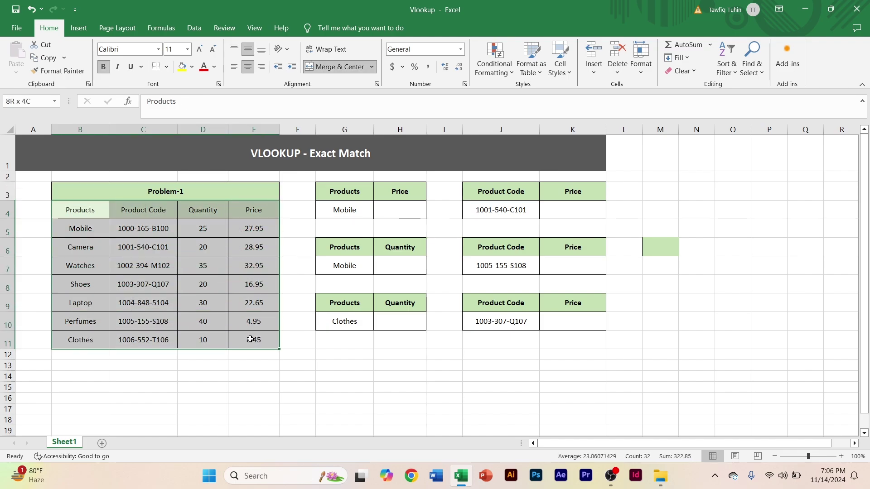
{"action": "left_click", "coordinate": [89, 211]}
{"action": "left_click", "coordinate": [153, 212]}
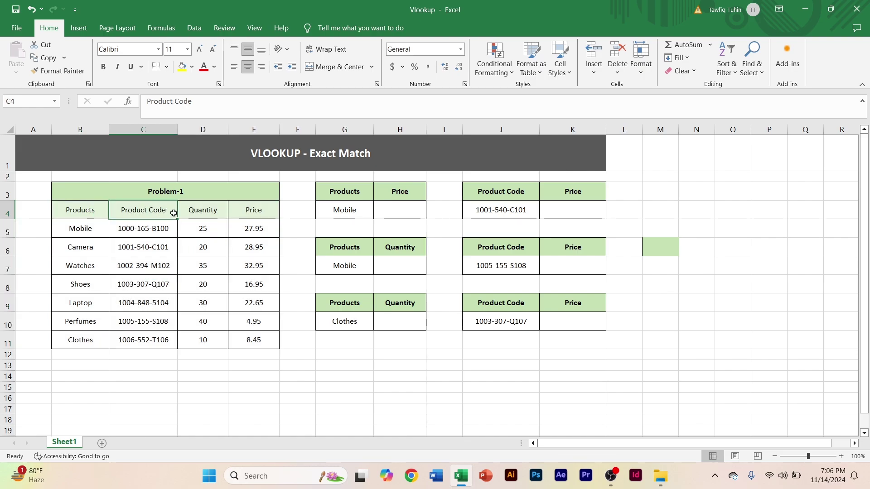
{"action": "left_click", "coordinate": [212, 212]}
{"action": "left_click", "coordinate": [258, 213]}
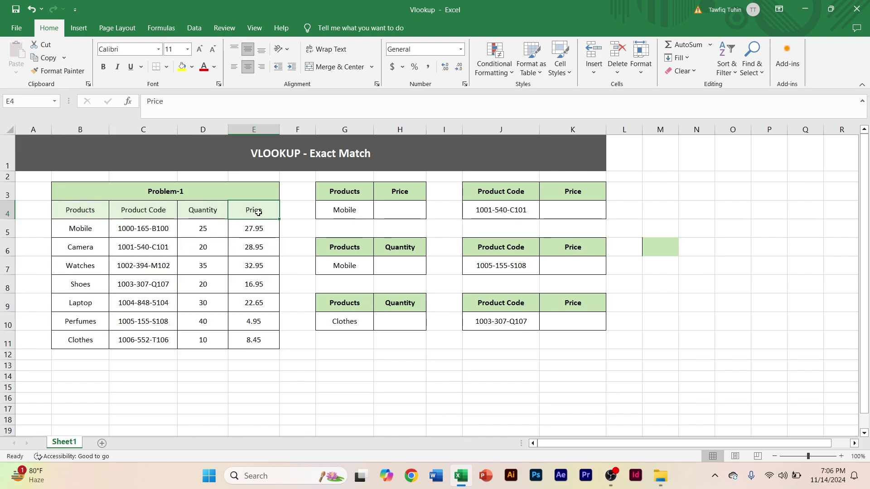
Step: Examine the first Products/Price lookup block and compare it with the Mobile row's price in the Problem-1 table
{"action": "left_click", "coordinate": [356, 193]}
{"action": "left_click", "coordinate": [354, 211]}
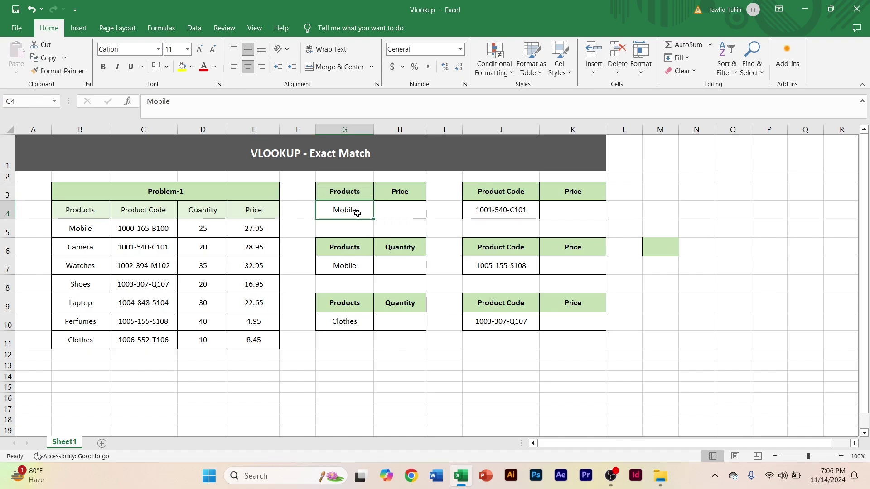
{"action": "left_click", "coordinate": [413, 196]}
{"action": "left_click", "coordinate": [404, 214]}
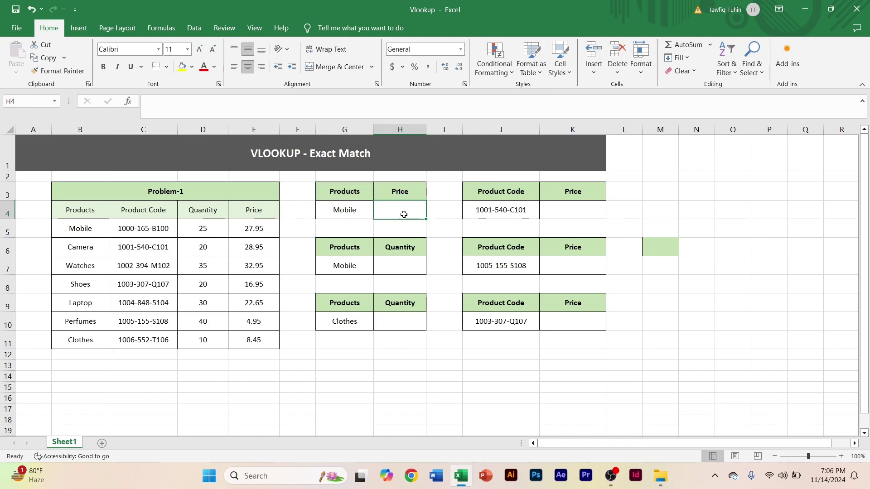
{"action": "left_click", "coordinate": [352, 215]}
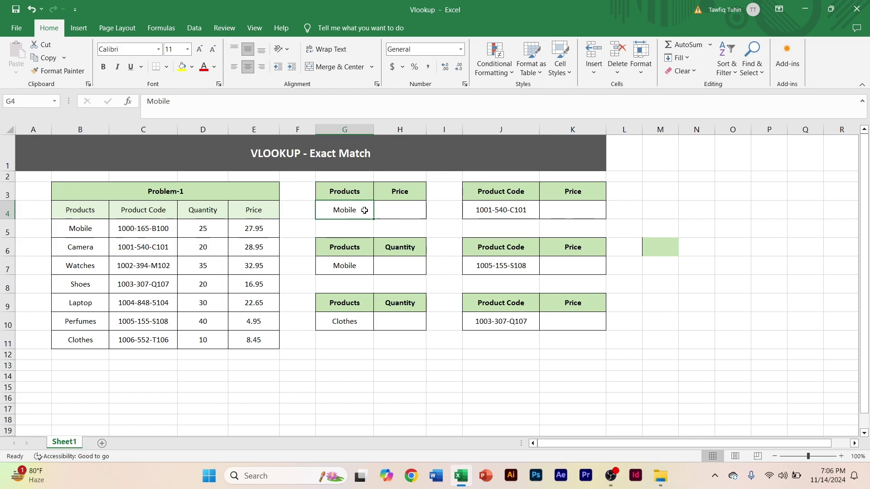
{"action": "left_click", "coordinate": [399, 211]}
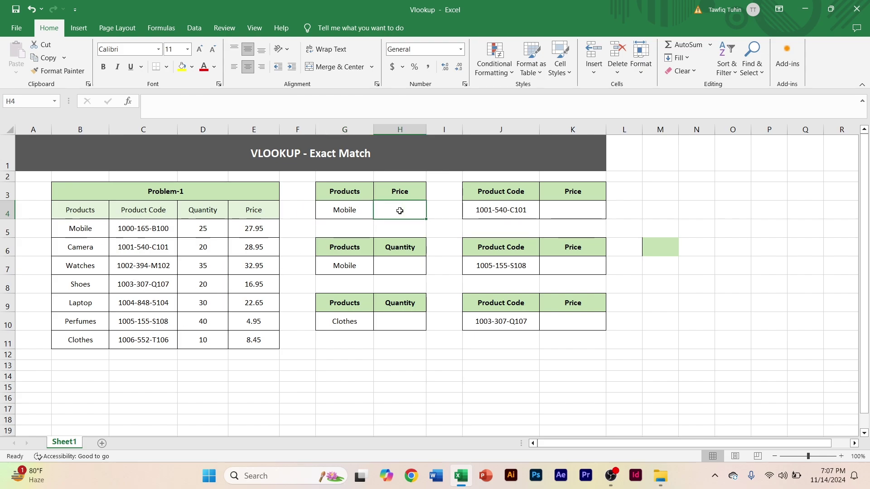
{"action": "left_click", "coordinate": [362, 213]}
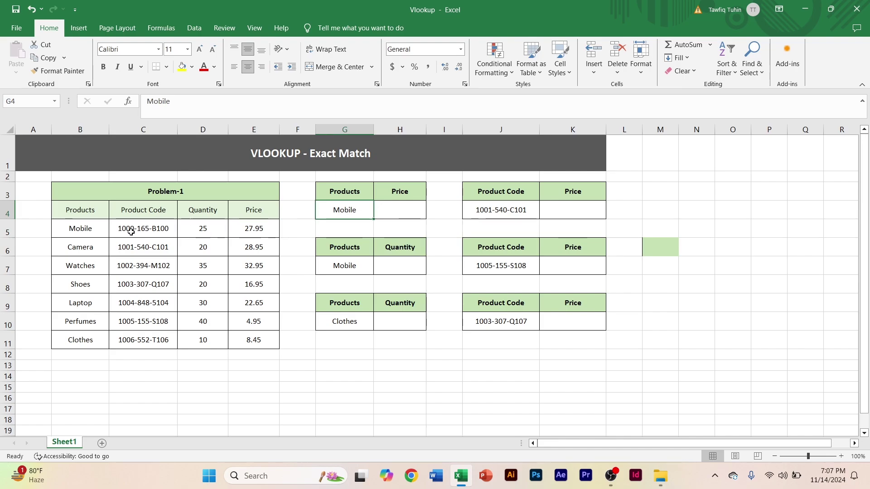
{"action": "left_click", "coordinate": [265, 229]}
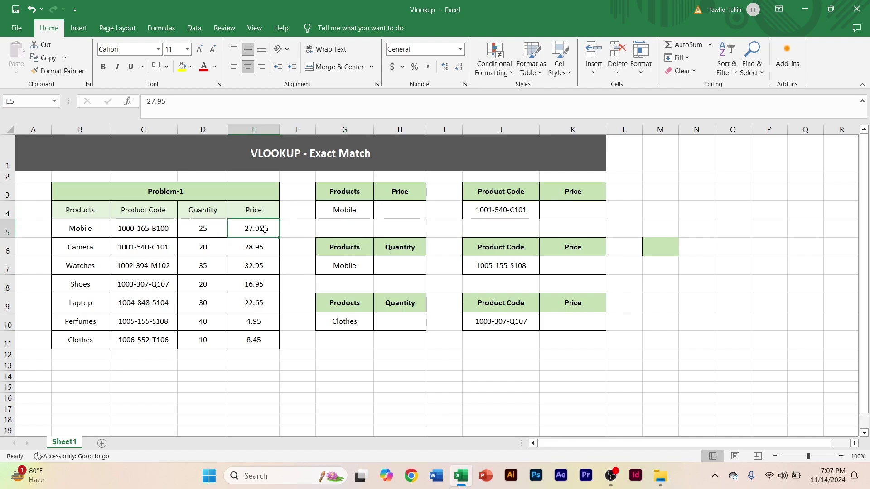
{"action": "left_click", "coordinate": [93, 234]}
{"action": "left_click", "coordinate": [261, 233]}
Step: Start a VLOOKUP formula in H4 with the product in G4 as the lookup value
{"action": "left_click", "coordinate": [391, 213]}
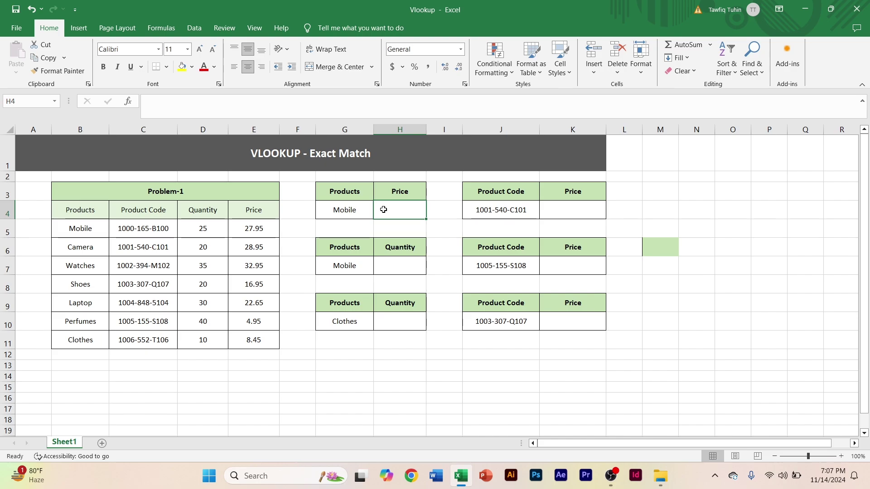
{"action": "type", "text": "="}
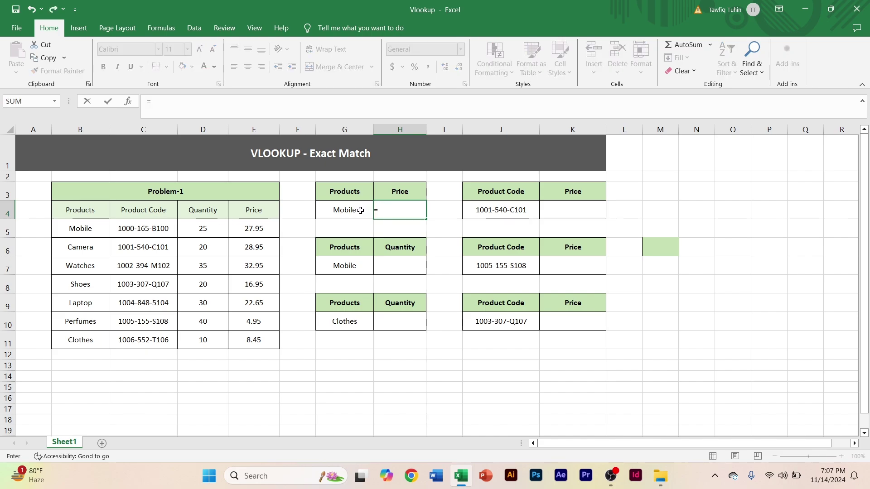
{"action": "type", "text": "v"}
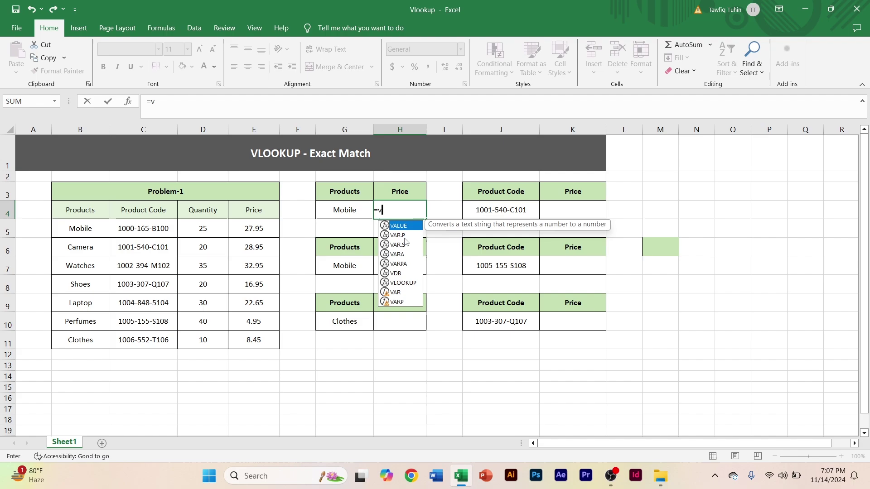
{"action": "double_click", "coordinate": [406, 283]}
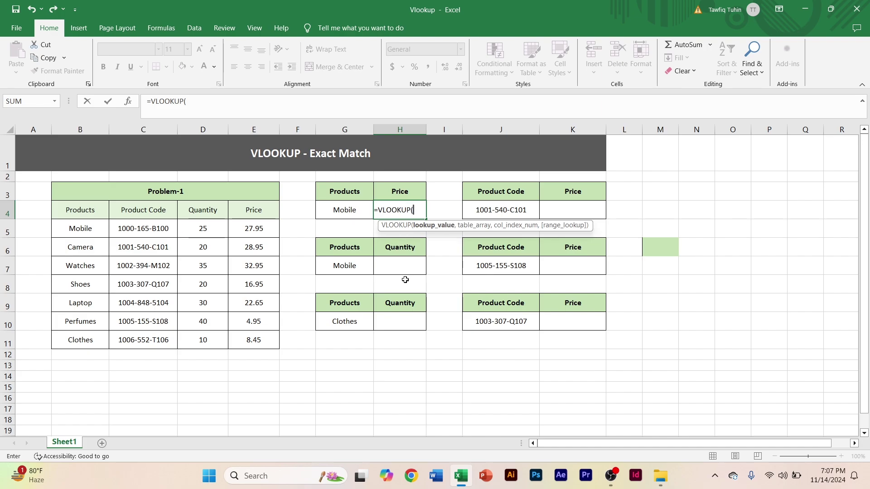
{"action": "left_click_drag", "start_coordinate": [474, 225], "coordinate": [436, 230]}
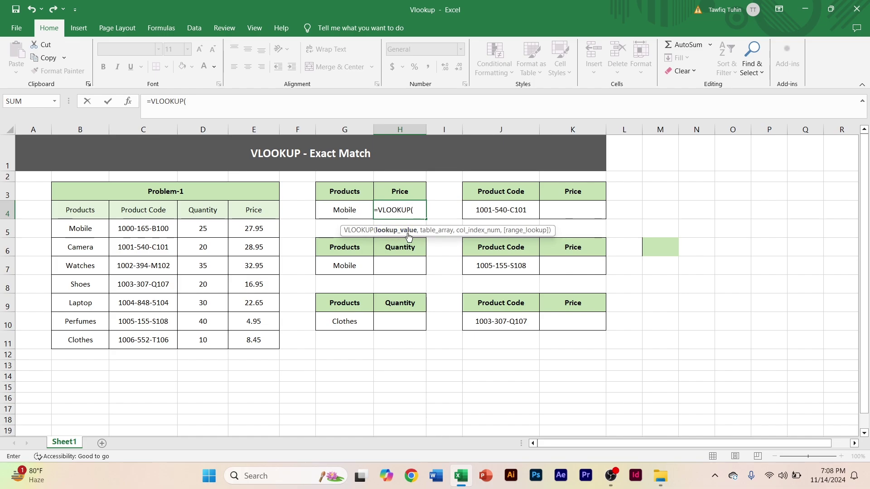
{"action": "left_click", "coordinate": [349, 210]}
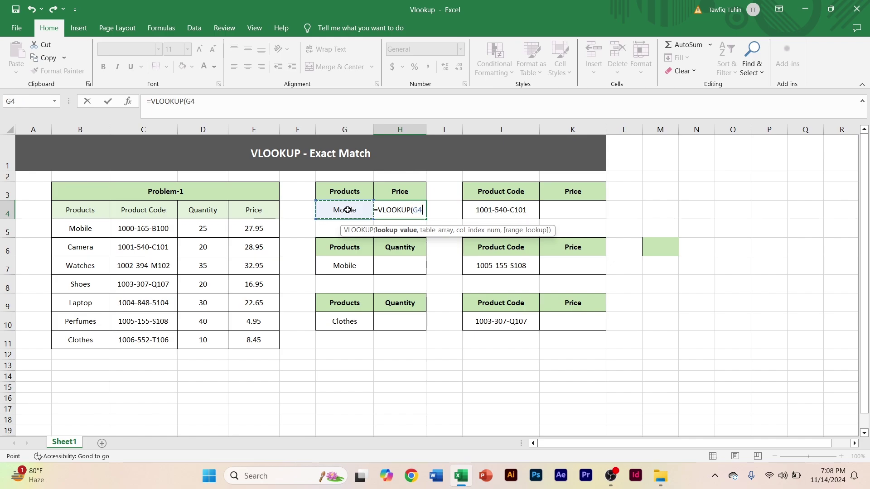
{"action": "type", "text": ","}
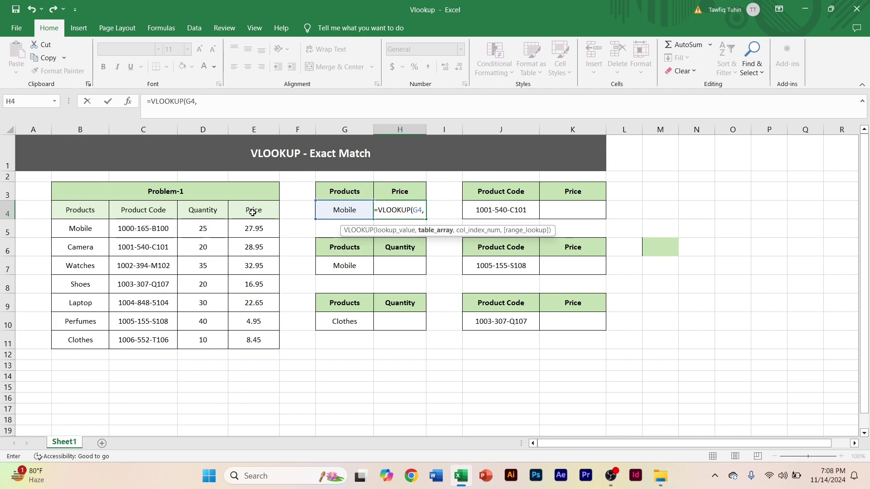
Step: Complete the H4 VLOOKUP with table array B4:E11, column index 4 and FALSE for an exact match
{"action": "left_click_drag", "start_coordinate": [83, 210], "coordinate": [275, 344]}
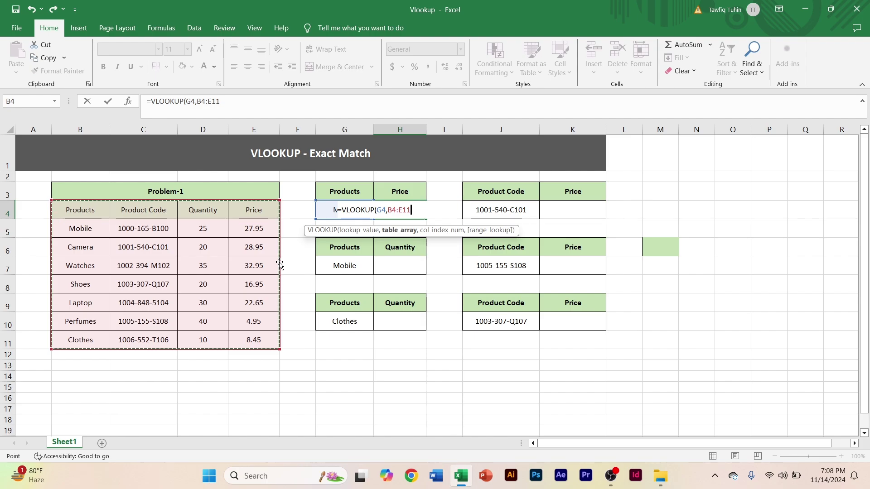
{"action": "type", "text": ",4"}
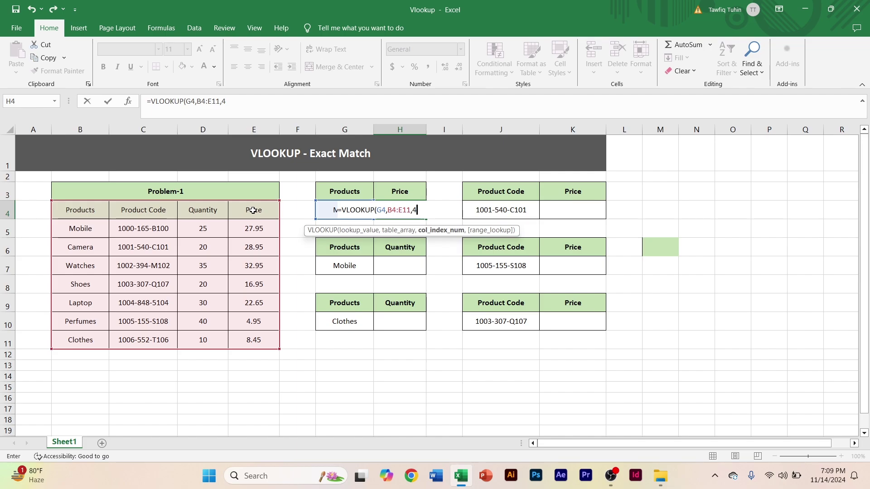
{"action": "type", "text": ","}
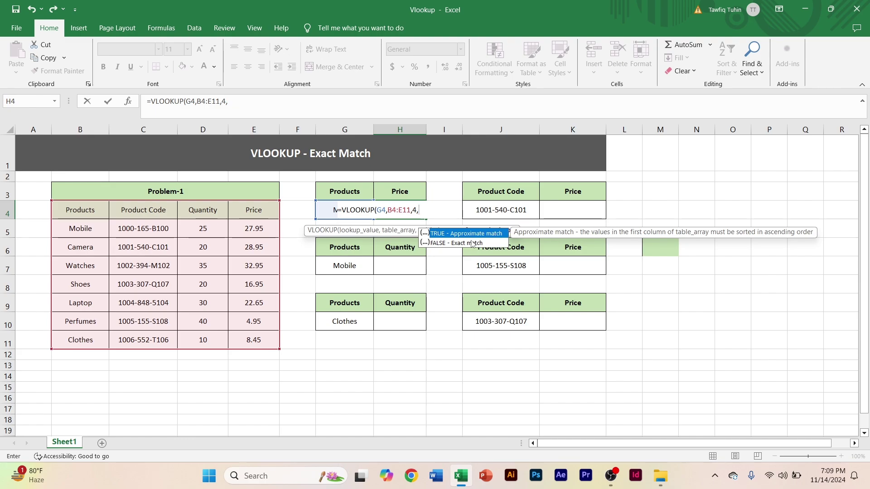
{"action": "double_click", "coordinate": [468, 245]}
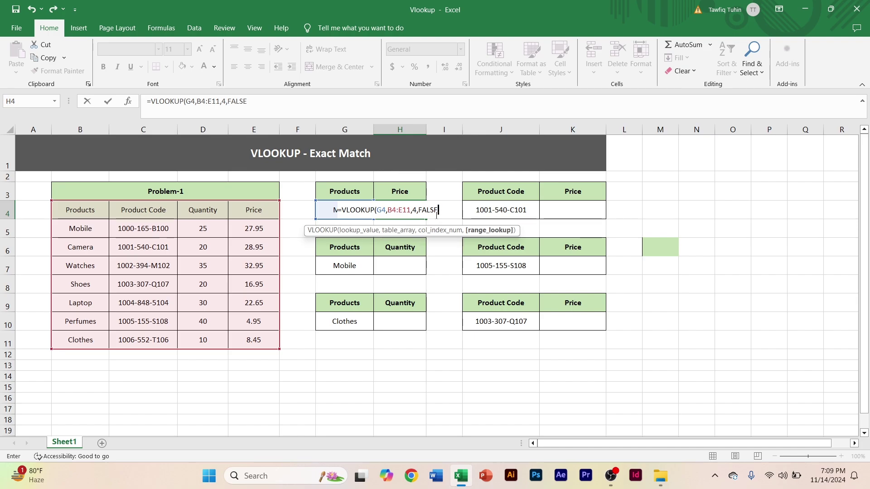
{"action": "type", "text": ")"}
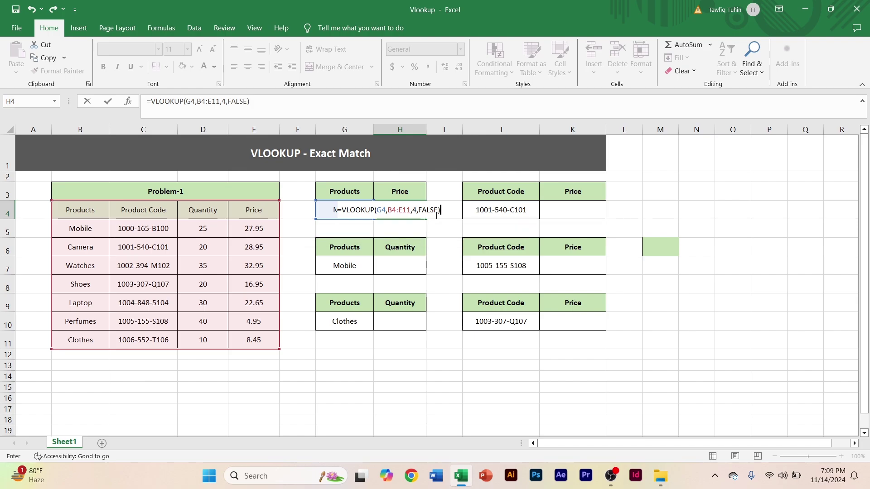
{"action": "key", "text": "Return"}
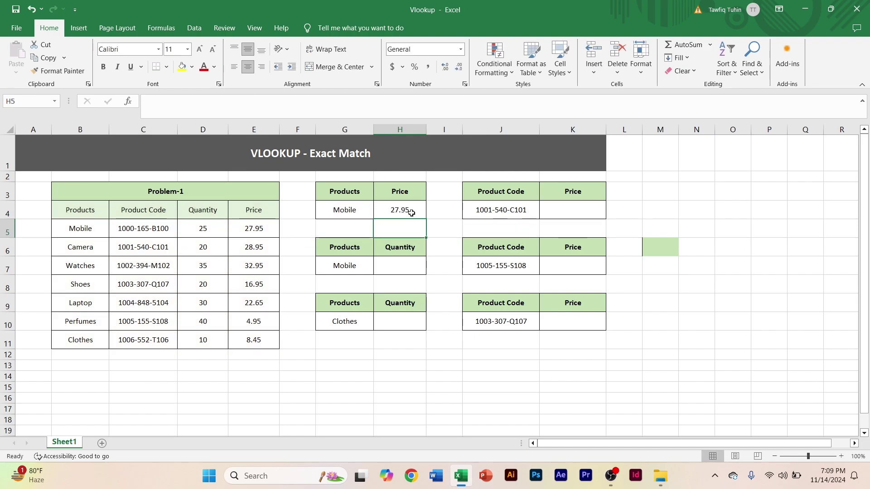
Step: Change the lookup product in G4 to Shoes
{"action": "left_click", "coordinate": [350, 210]}
{"action": "left_click", "coordinate": [405, 212]}
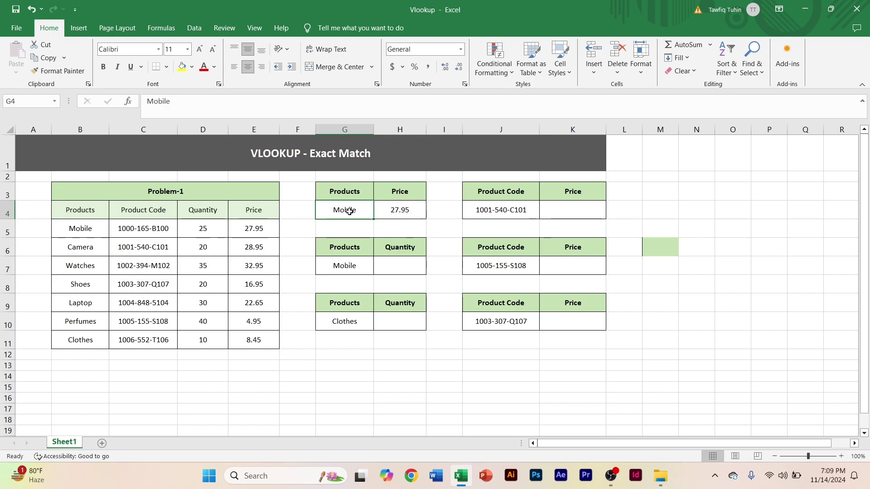
{"action": "type", "text": "Shoes"}
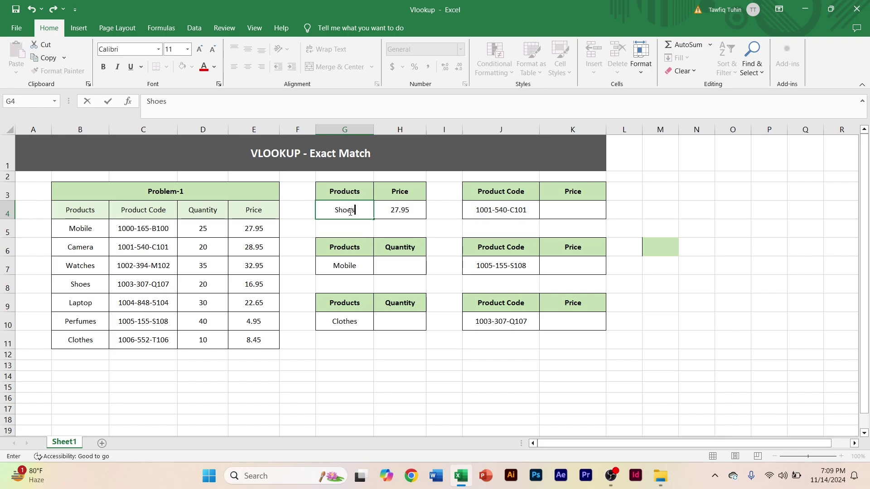
{"action": "left_click", "coordinate": [414, 217]}
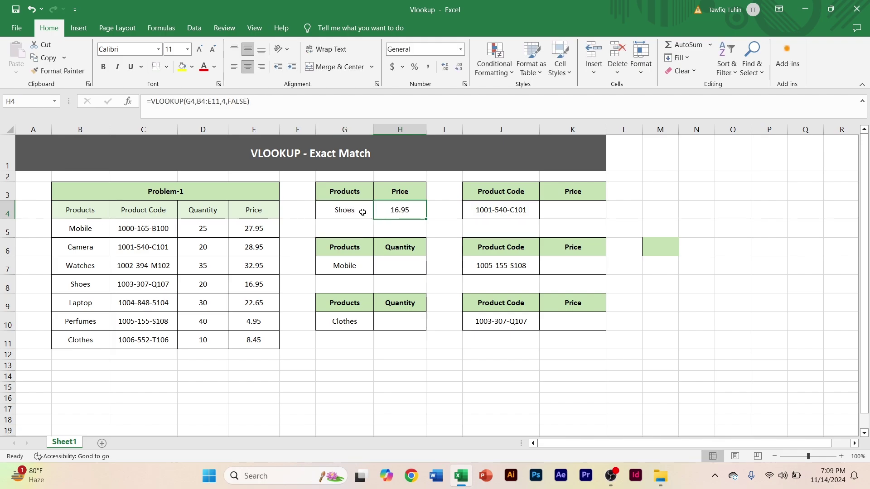
Step: Review the arguments of the VLOOKUP formula in H4 together with its lookup product in G4
{"action": "double_click", "coordinate": [407, 213]}
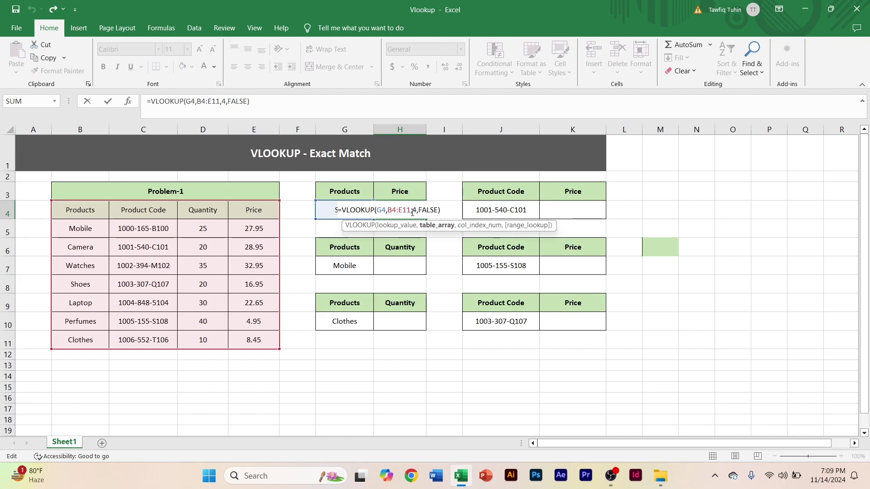
{"action": "left_click", "coordinate": [386, 210]}
{"action": "left_click", "coordinate": [451, 209]}
{"action": "key", "text": "Return"}
{"action": "left_click", "coordinate": [349, 212]}
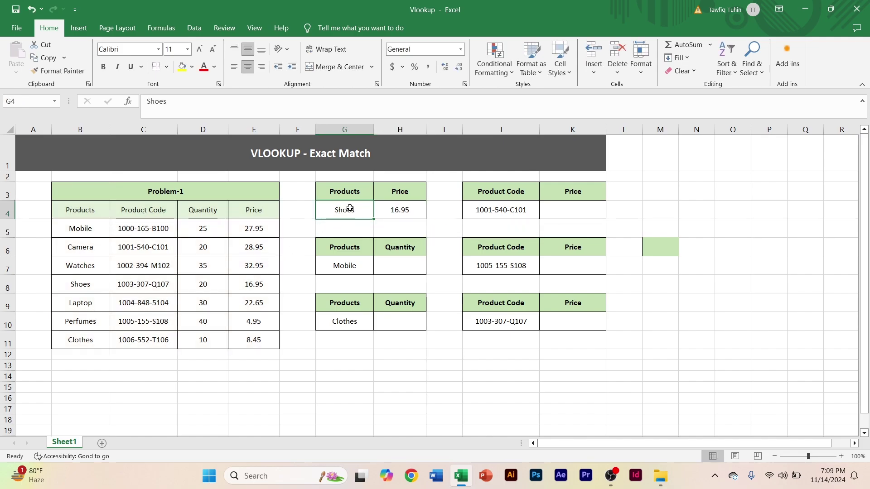
{"action": "left_click", "coordinate": [401, 210]}
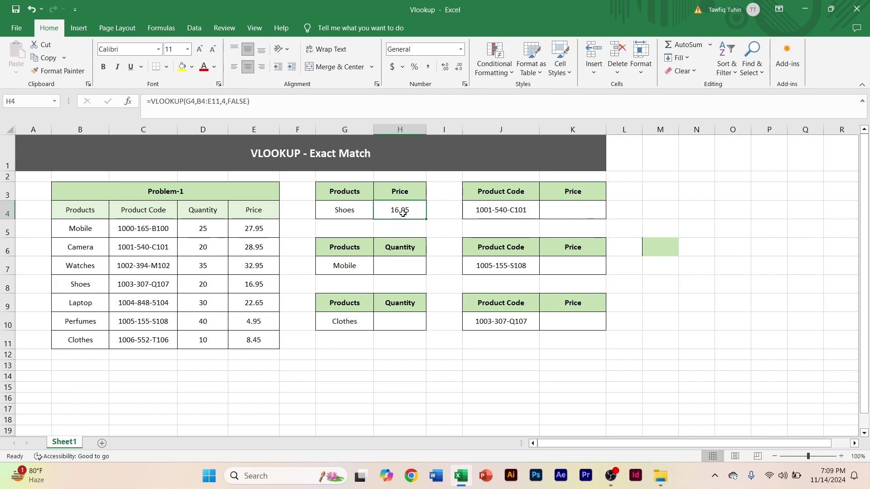
Step: Start a VLOOKUP formula in K4 with the product code in J4 as the lookup value
{"action": "left_click", "coordinate": [361, 210]}
{"action": "left_click", "coordinate": [400, 212]}
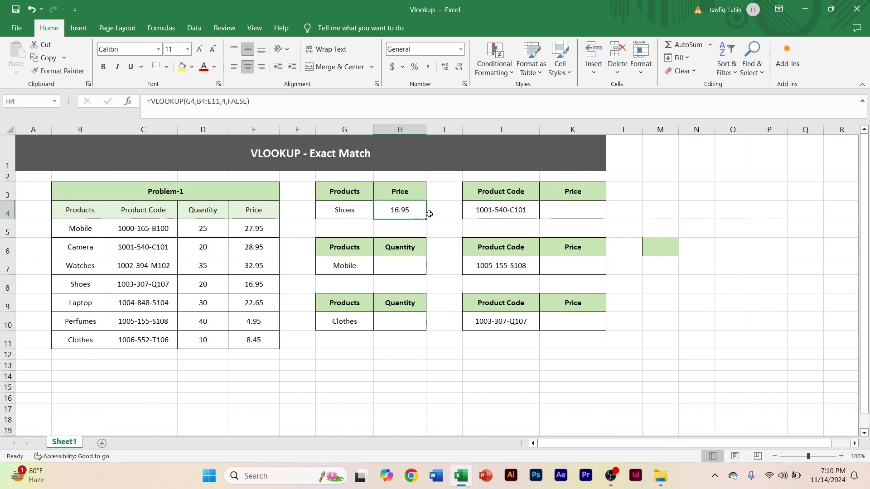
{"action": "left_click", "coordinate": [560, 210]}
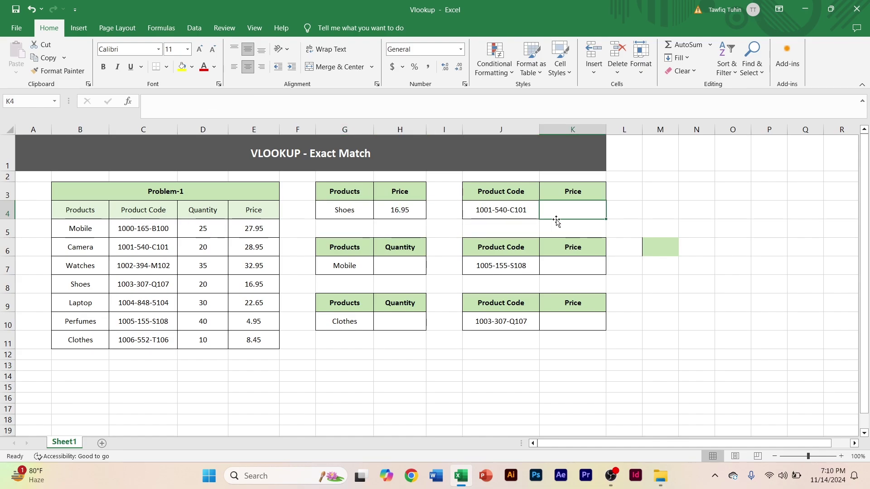
{"action": "type", "text": "="}
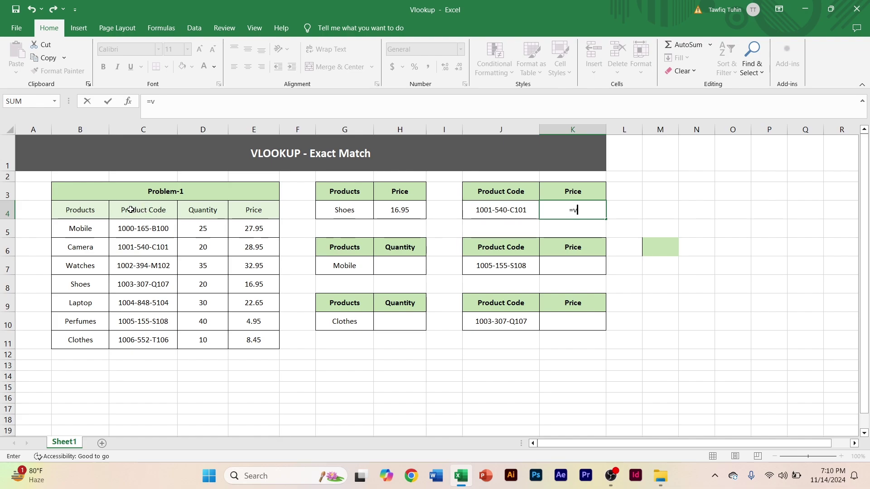
{"action": "type", "text": "v"}
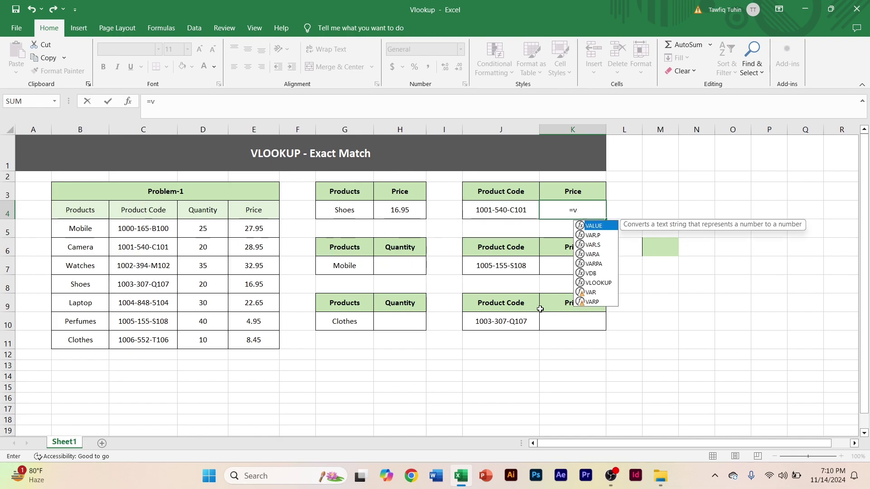
{"action": "double_click", "coordinate": [598, 284]}
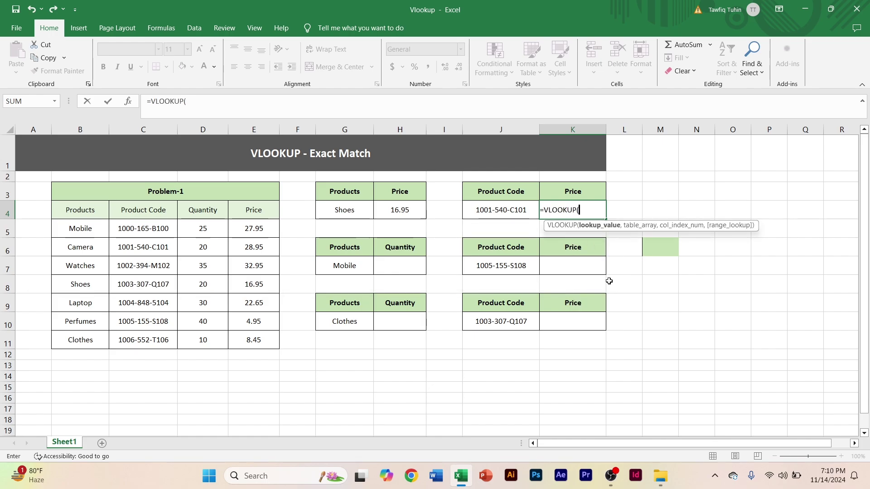
{"action": "left_click", "coordinate": [499, 211]}
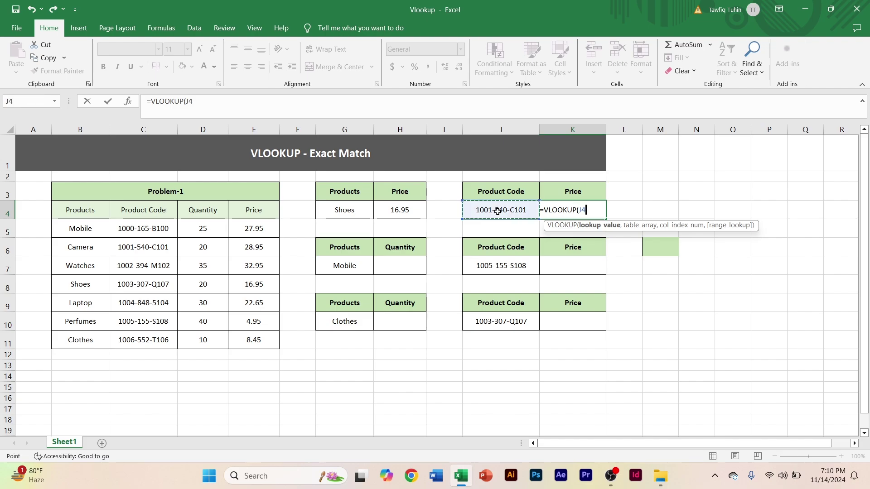
Step: Complete the K4 VLOOKUP with table array C4:E11, column index 3 and 0 for an exact match
{"action": "type", "text": ","}
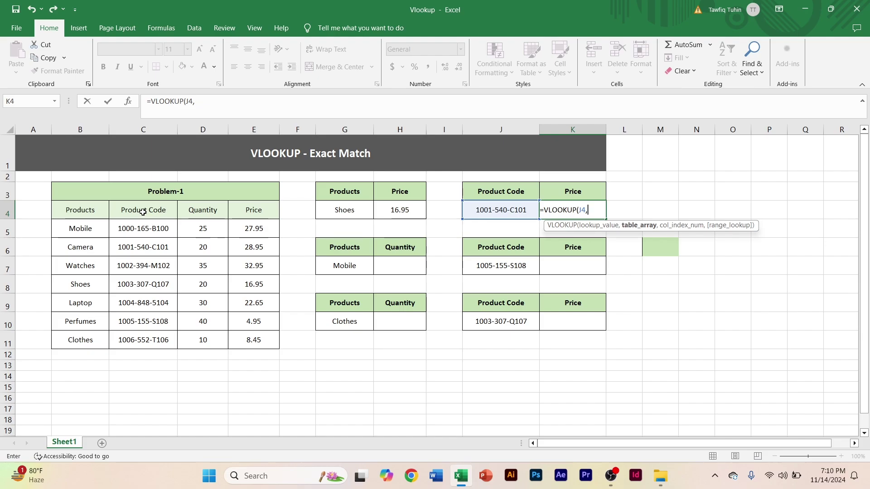
{"action": "left_click_drag", "start_coordinate": [142, 212], "coordinate": [271, 342]}
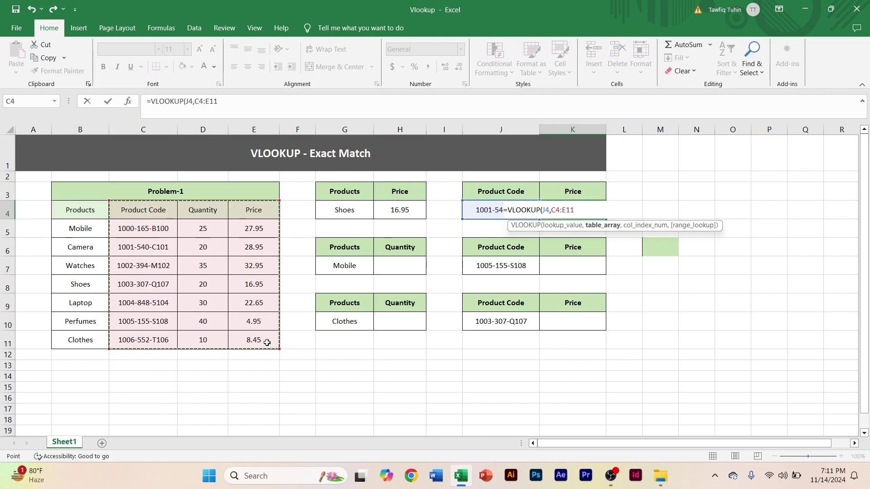
{"action": "type", "text": ","}
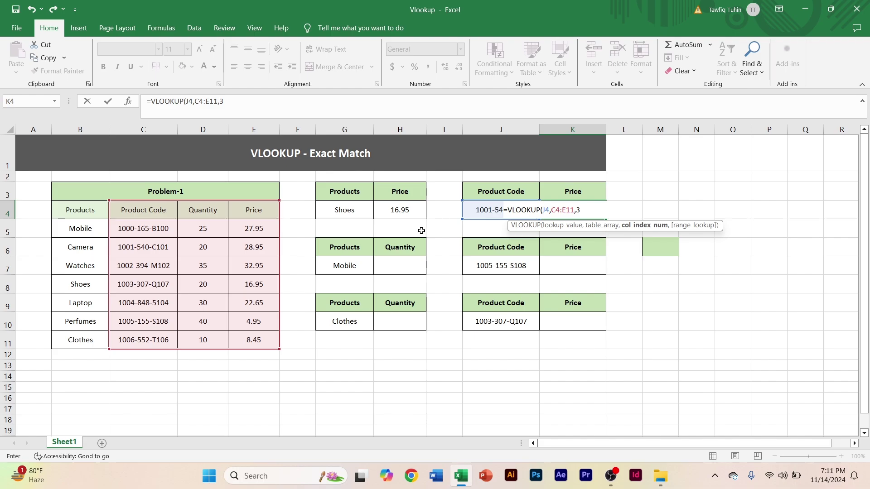
{"action": "type", "text": "3,"}
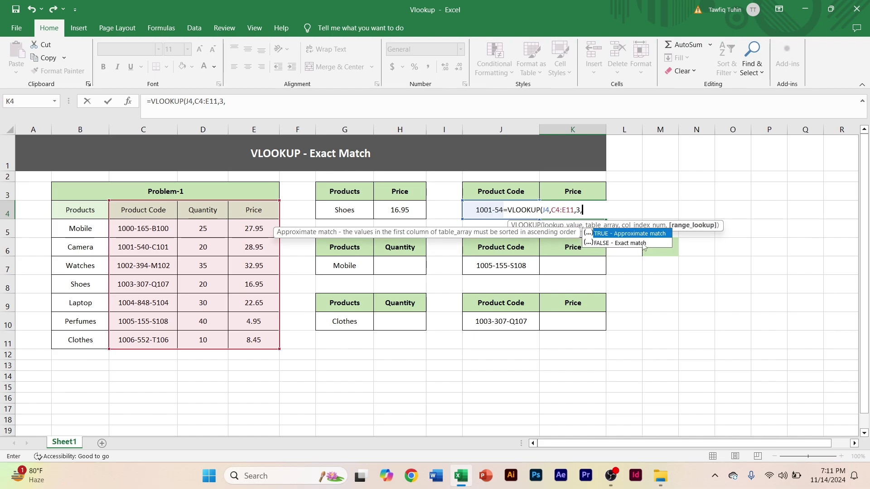
{"action": "type", "text": "0)"}
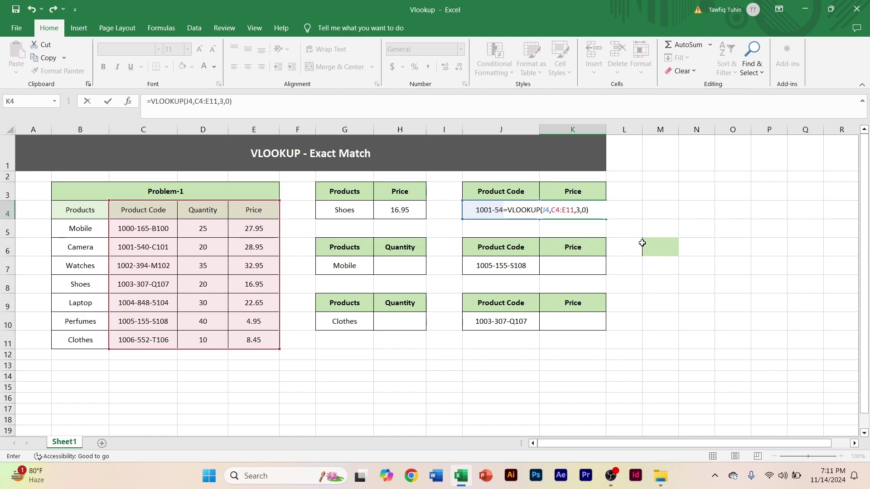
{"action": "key", "text": "Return"}
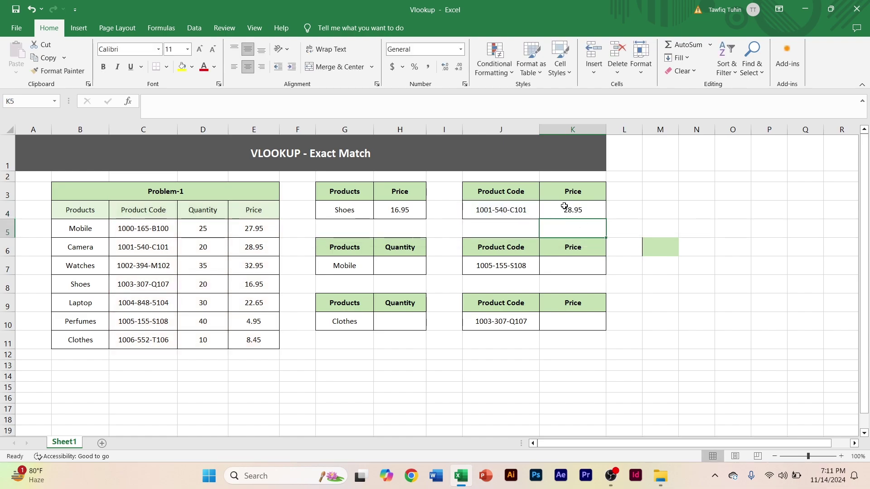
Step: Review the VLOOKUP formula in K4 against its product code in J4 and the price lookup in H4
{"action": "left_click", "coordinate": [572, 213]}
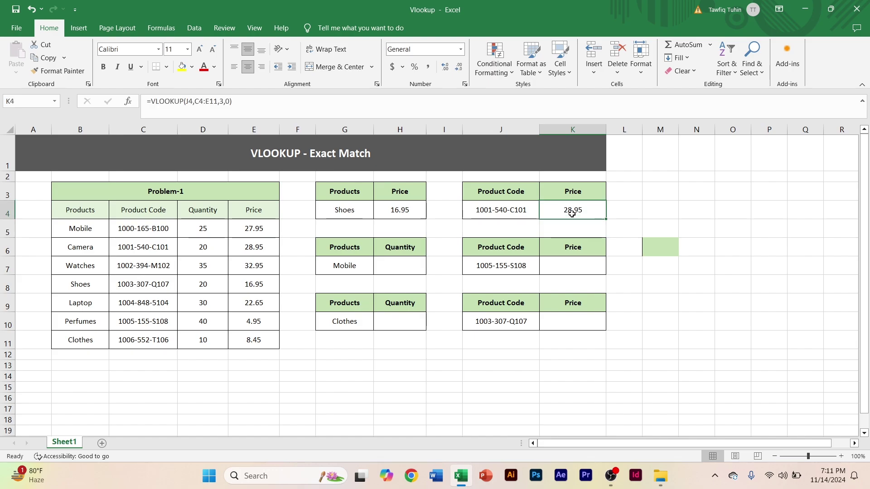
{"action": "left_click", "coordinate": [525, 211]}
{"action": "left_click", "coordinate": [569, 210]}
{"action": "left_click", "coordinate": [518, 211]}
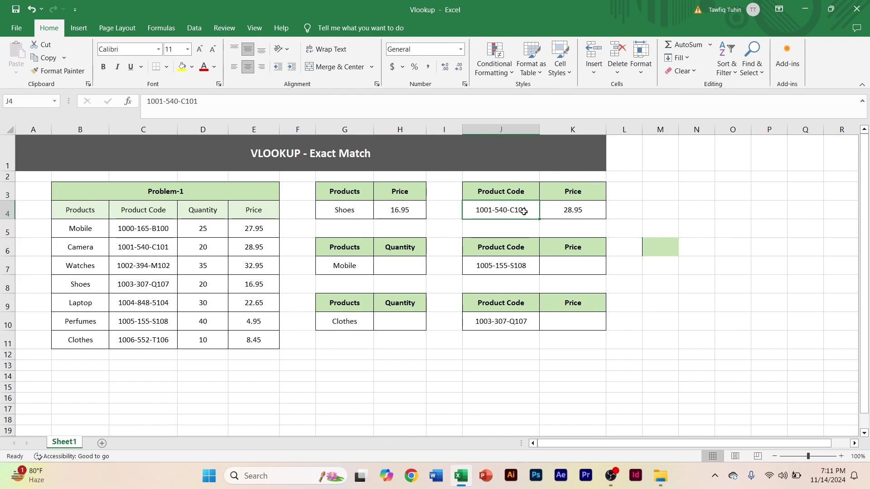
{"action": "left_click", "coordinate": [574, 211]}
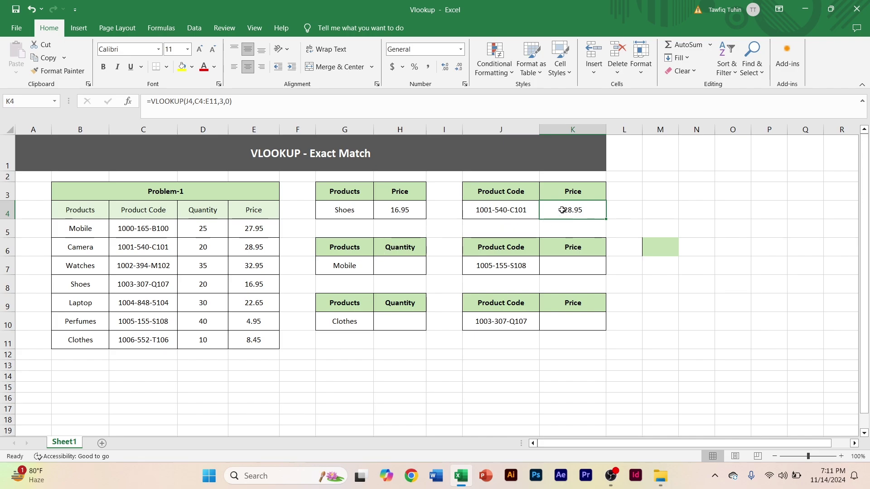
{"action": "left_click", "coordinate": [391, 213]}
{"action": "left_click", "coordinate": [508, 209]}
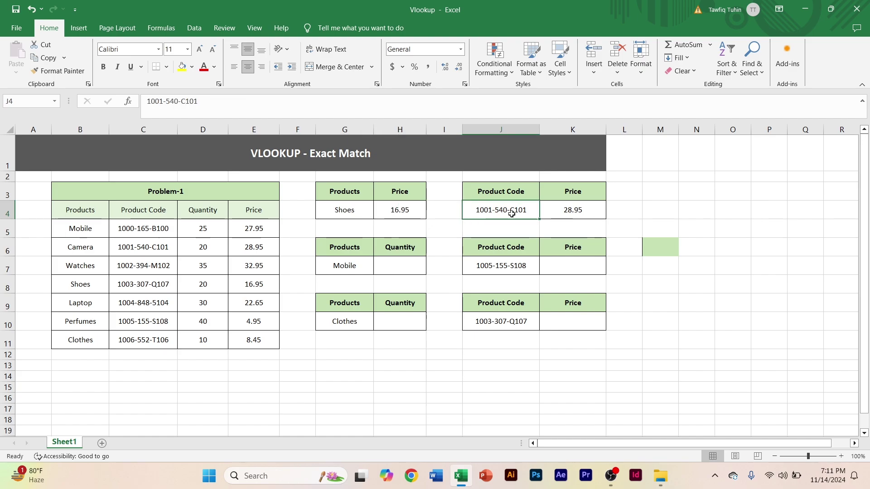
{"action": "left_click", "coordinate": [567, 210]}
Step: Look over the unfilled Quantity and Price lookup blocks in rows 6 to 10
{"action": "left_click", "coordinate": [574, 264]}
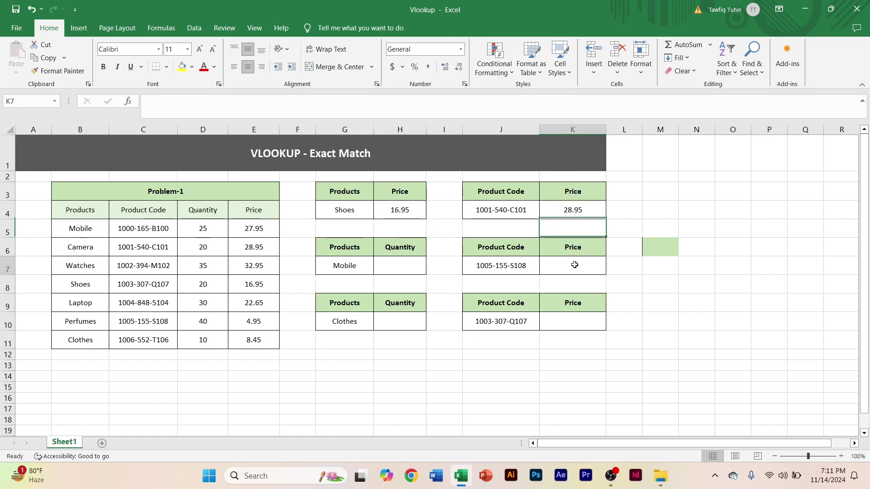
{"action": "left_click", "coordinate": [411, 265]}
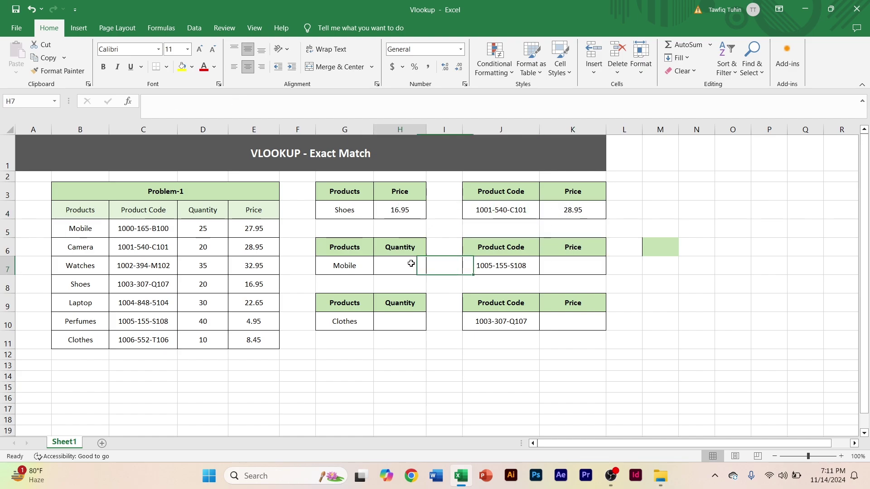
{"action": "left_click", "coordinate": [360, 250]}
{"action": "left_click", "coordinate": [554, 250]}
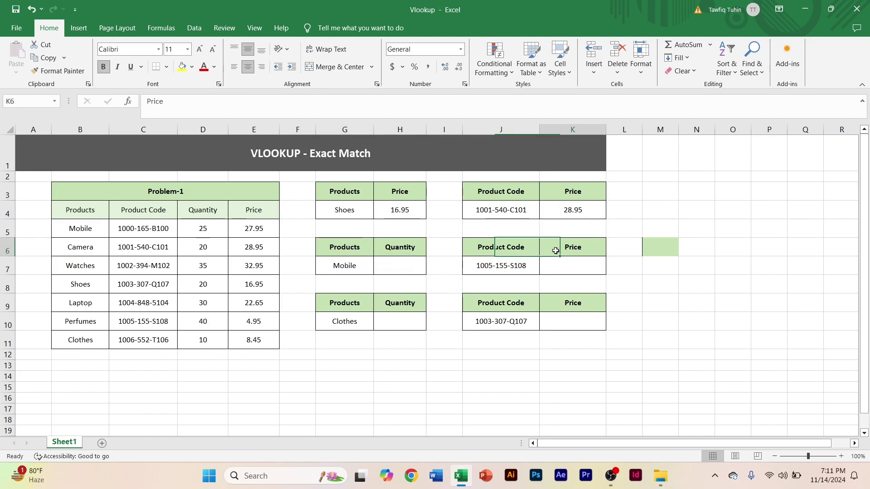
{"action": "left_click", "coordinate": [585, 262]}
{"action": "left_click", "coordinate": [398, 268]}
{"action": "left_click", "coordinate": [392, 323]}
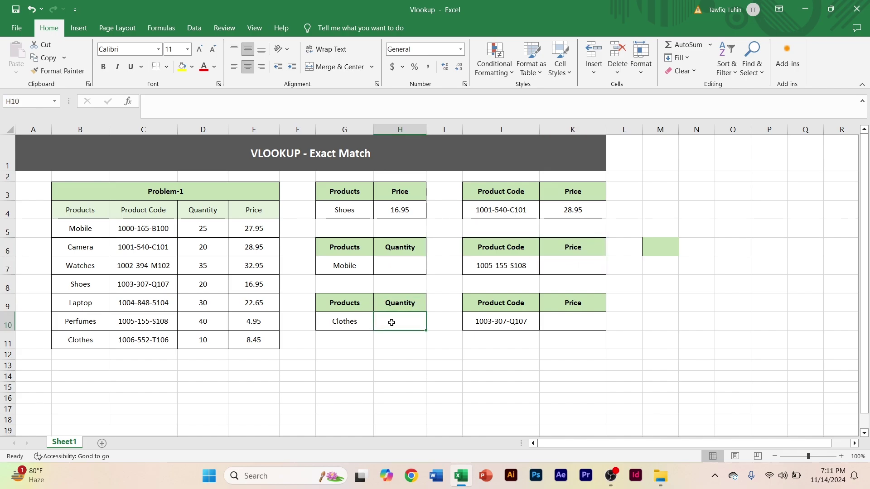
{"action": "left_click", "coordinate": [568, 325]}
{"action": "left_click", "coordinate": [566, 270]}
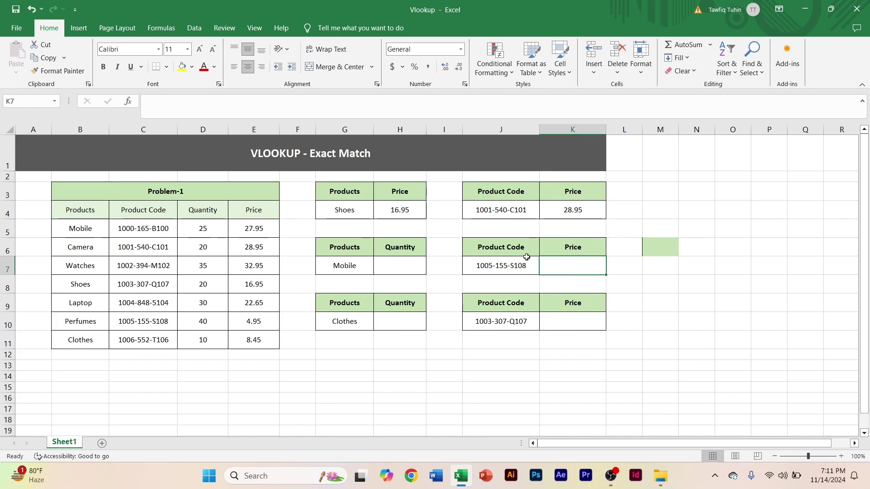
{"action": "left_click", "coordinate": [408, 263]}
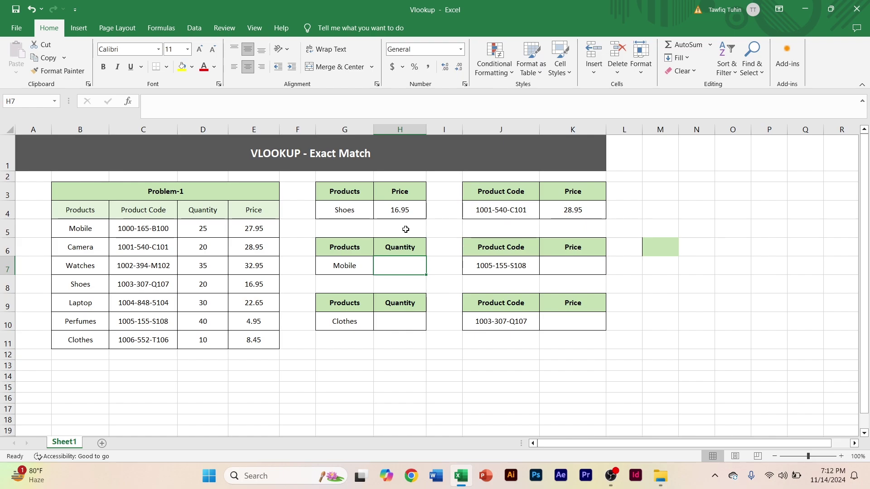
{"action": "left_click", "coordinate": [587, 267]}
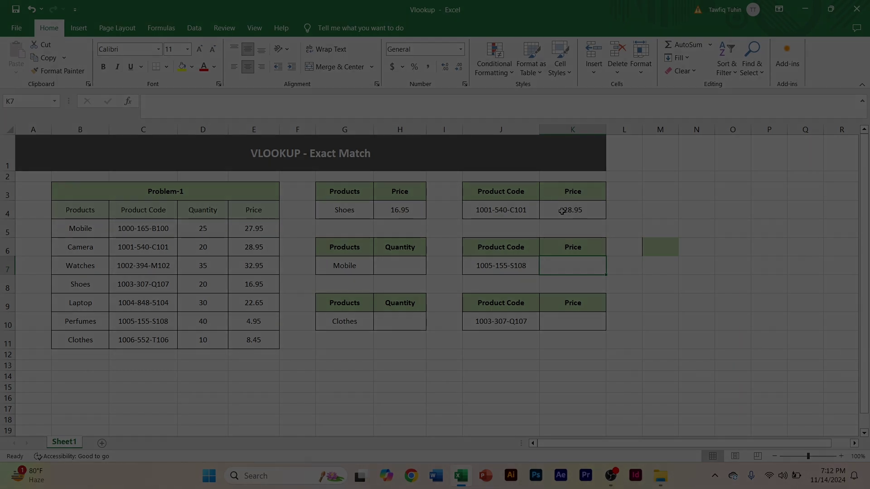
{"action": "mouse_move", "coordinate": [611, 480]}
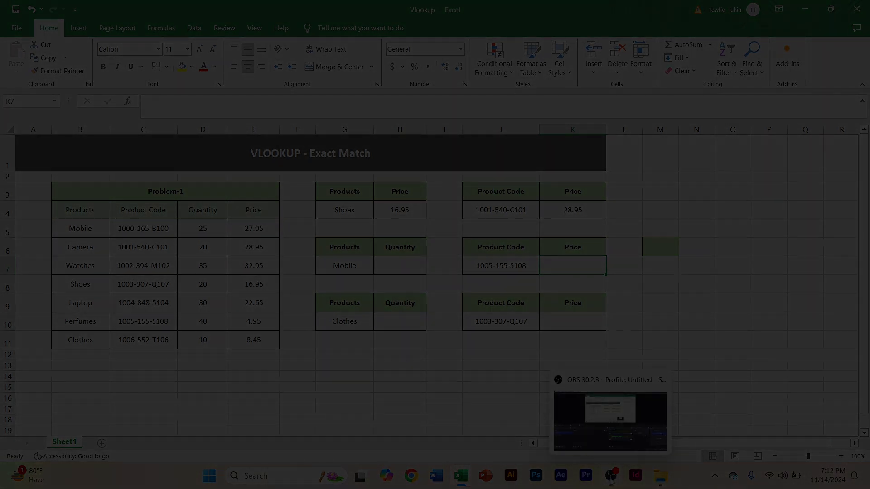